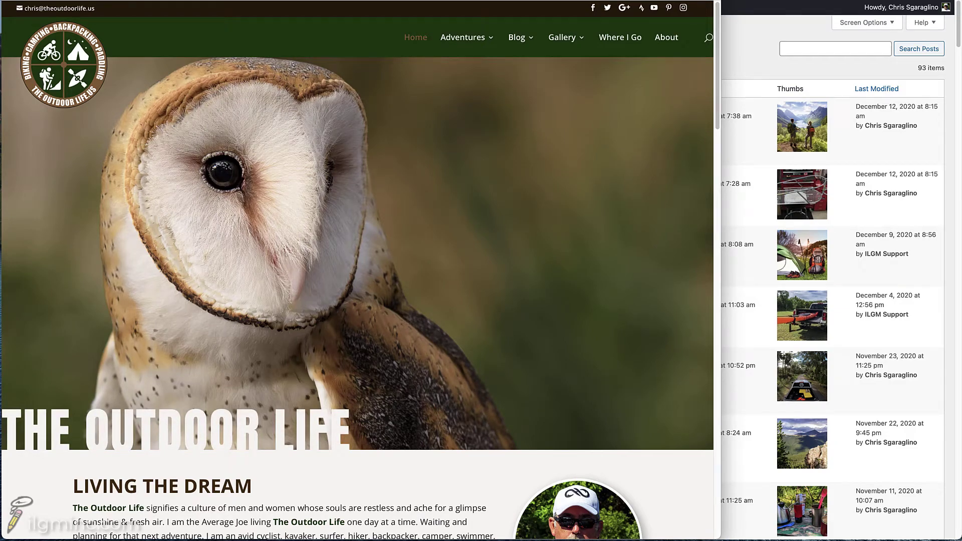
Scroll the Outdoor Life homepage to the Most Recent Posts grid, led by the backpack post
scroll(440, 259, "down", 10)
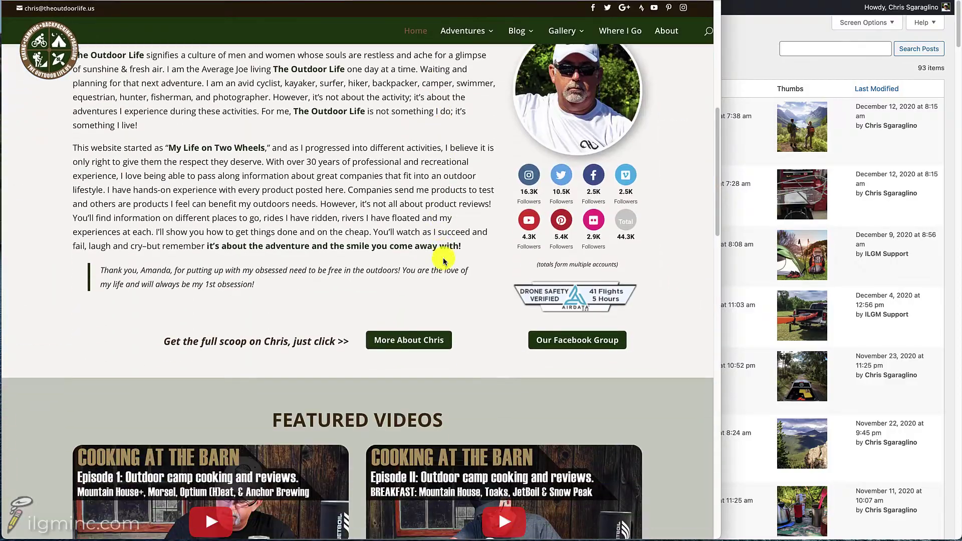
scroll(443, 259, "down", 14)
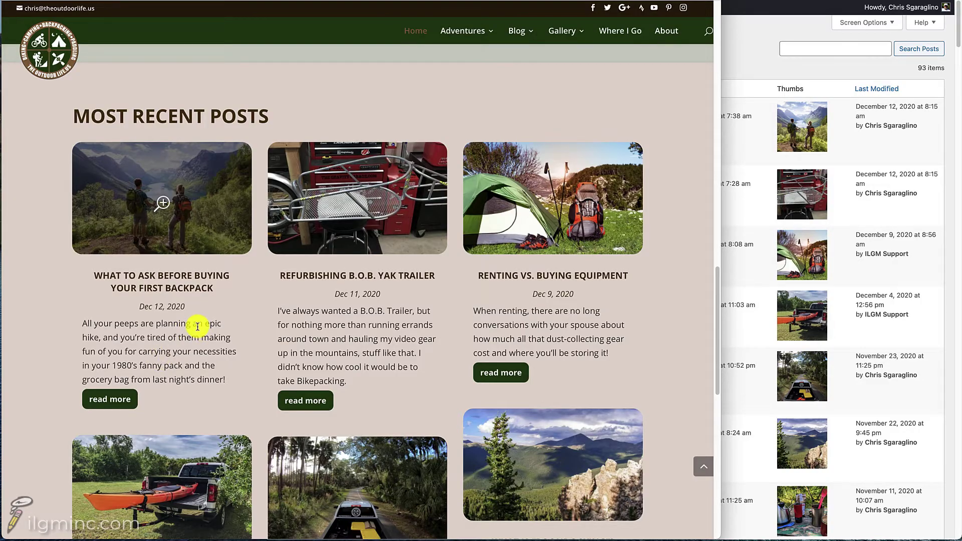
Open the post 'What to Ask Before Buying Your First Backpack' from the WordPress Posts list
left_click(754, 35)
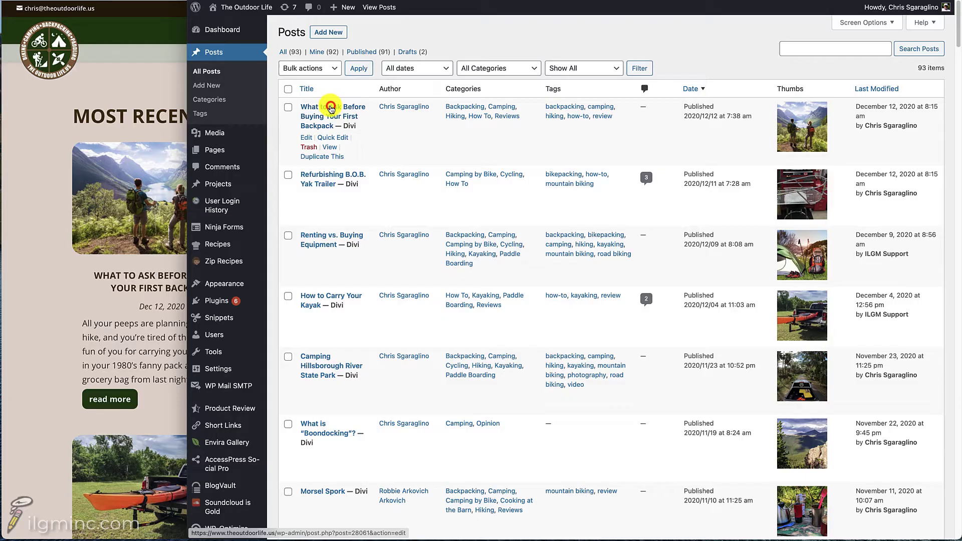
left_click(332, 109)
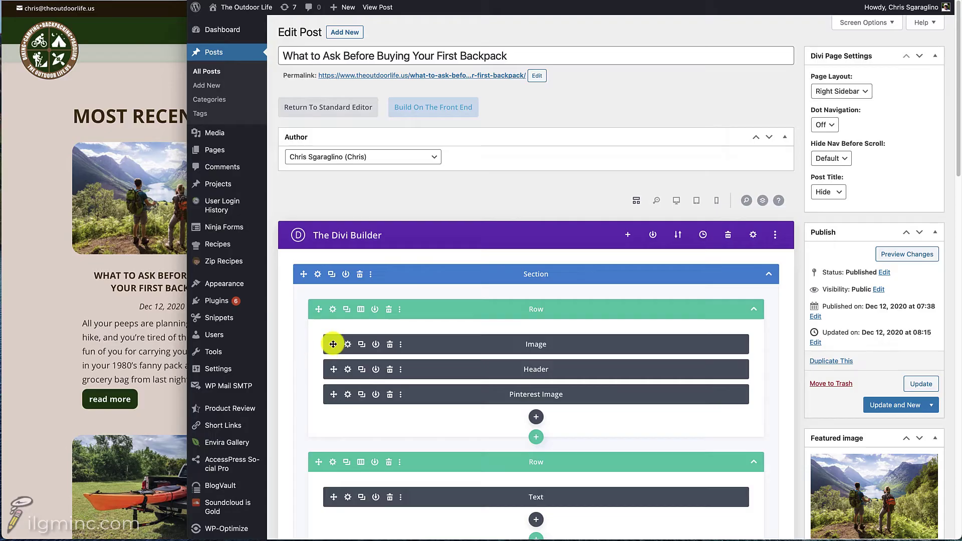
Collapse the Open Graph Settings box and leave the Excerpt box expanded with its summary
scroll(381, 235, "down", 10)
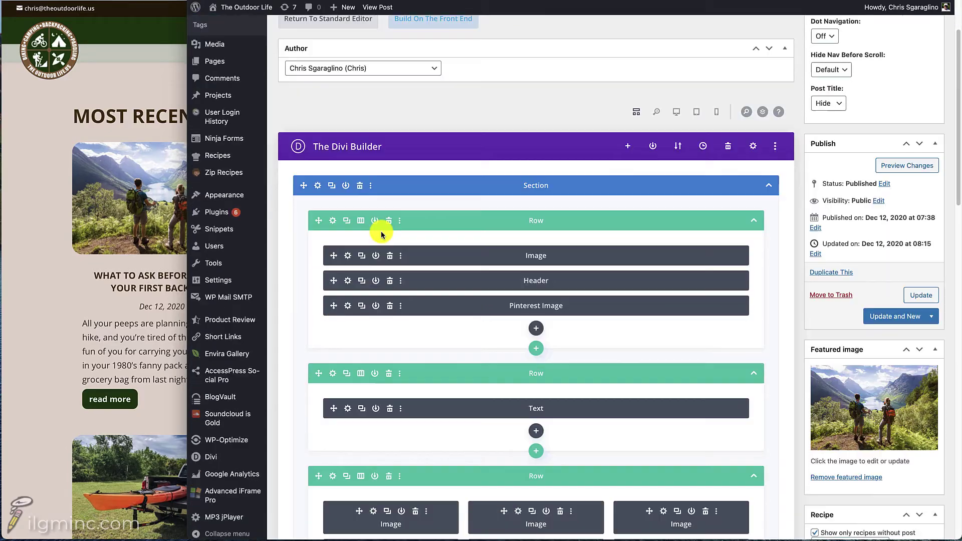
scroll(380, 235, "down", 1)
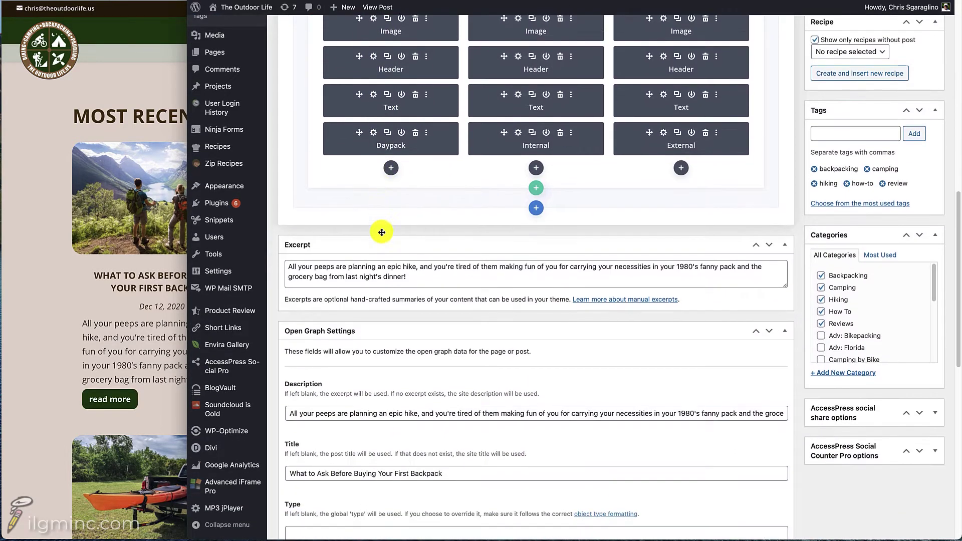
scroll(381, 235, "down", 1)
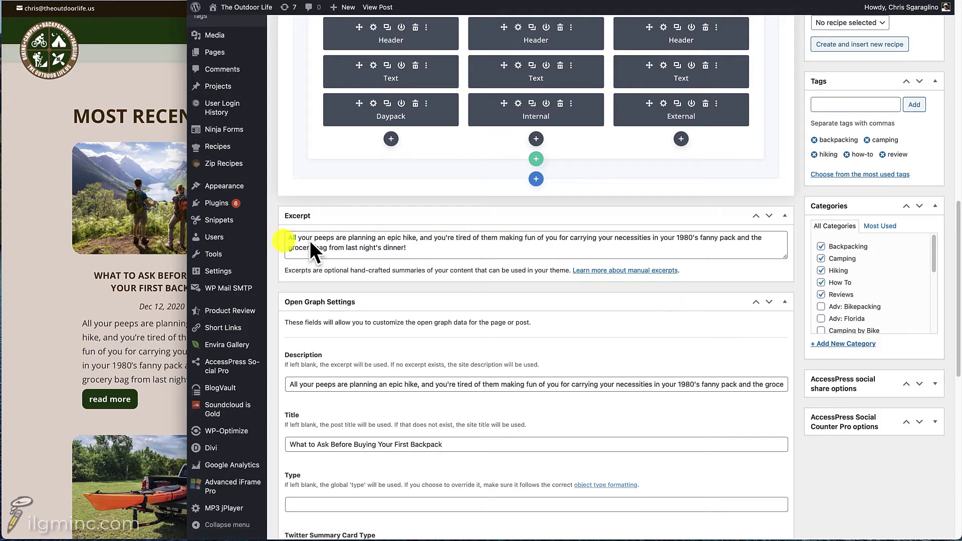
left_click(785, 216)
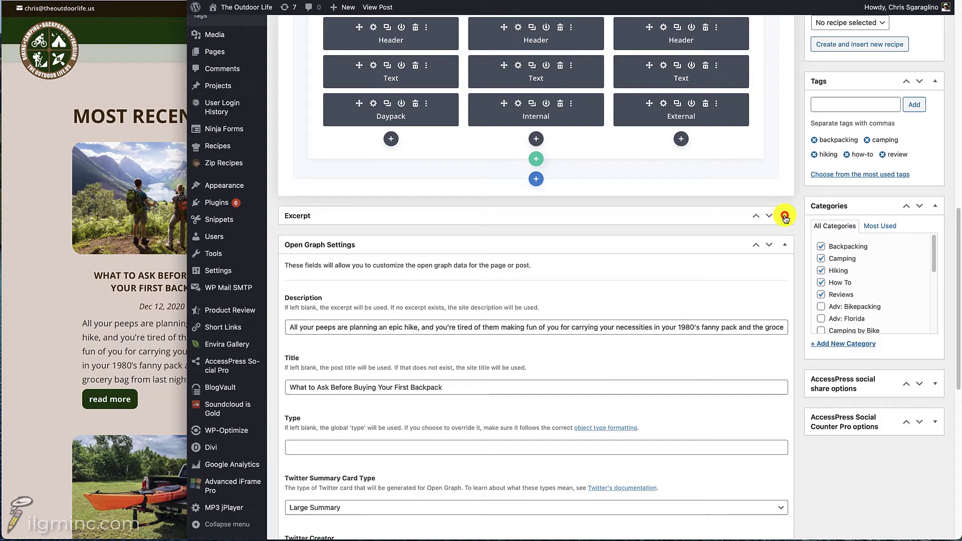
left_click(786, 247)
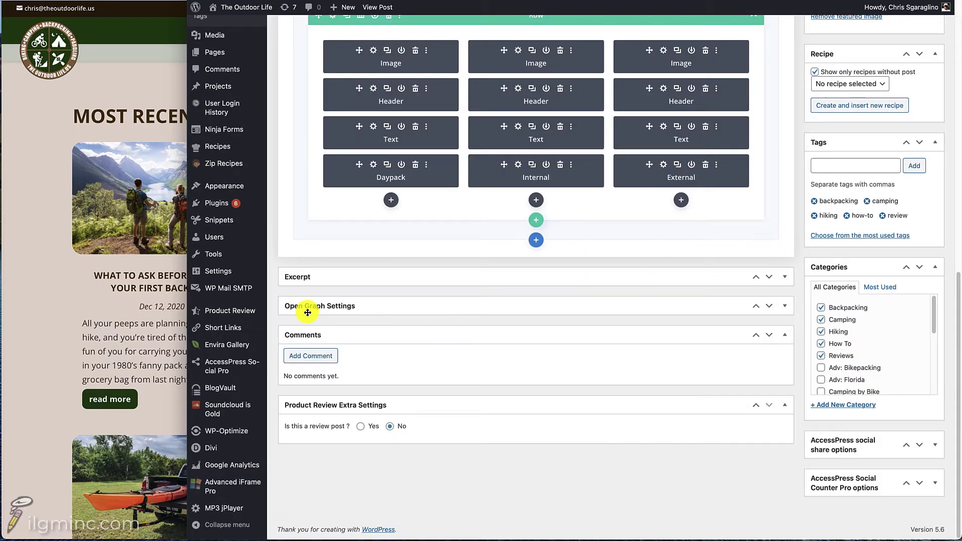
left_click(784, 278)
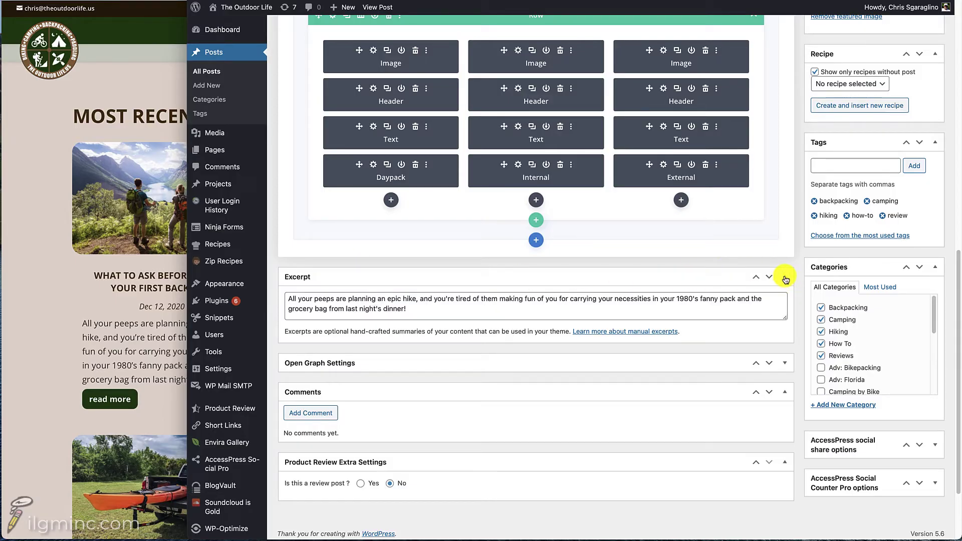
scroll(785, 279, "up", 15)
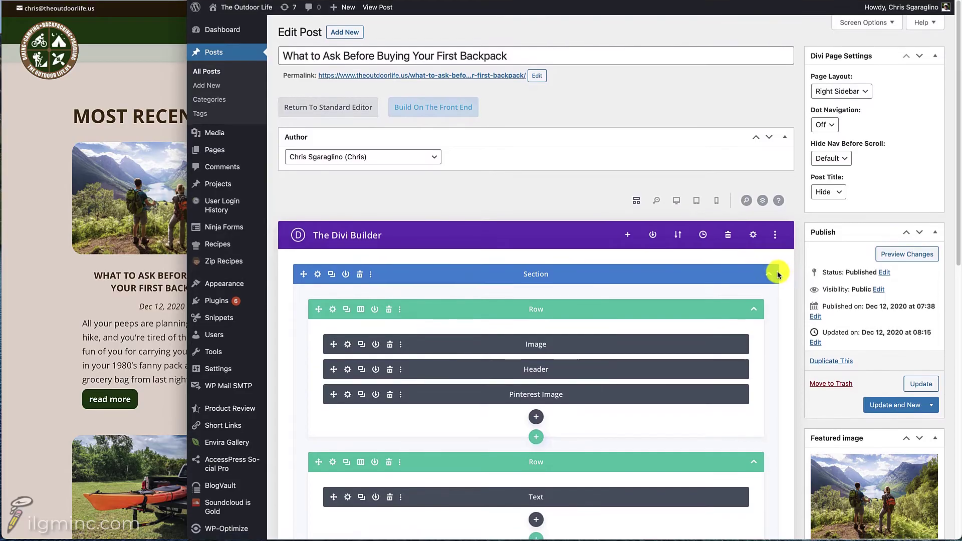
Re-enable Excerpt in Screen Options and fill the Excerpt box with the fanny-pack summary
left_click(862, 24)
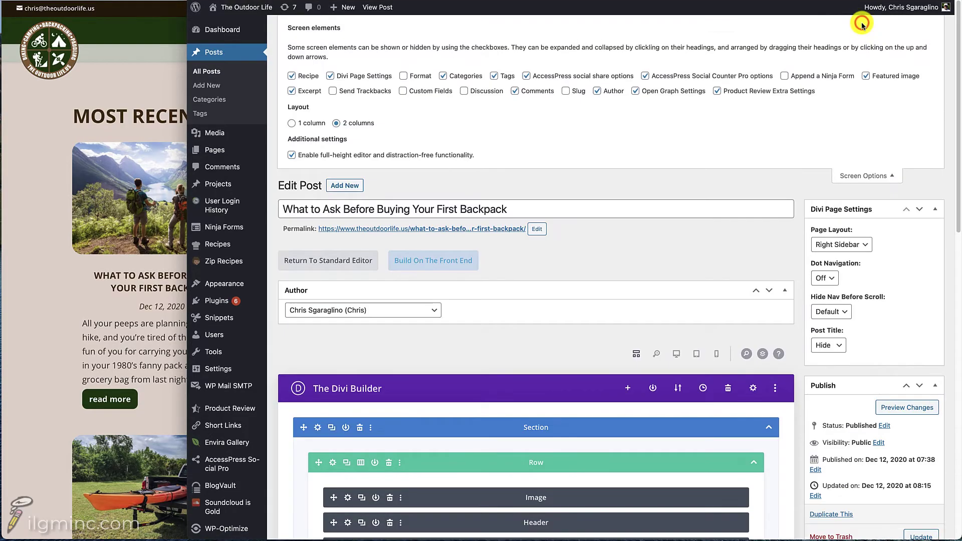
left_click(292, 93)
scroll(433, 125, "down", 5)
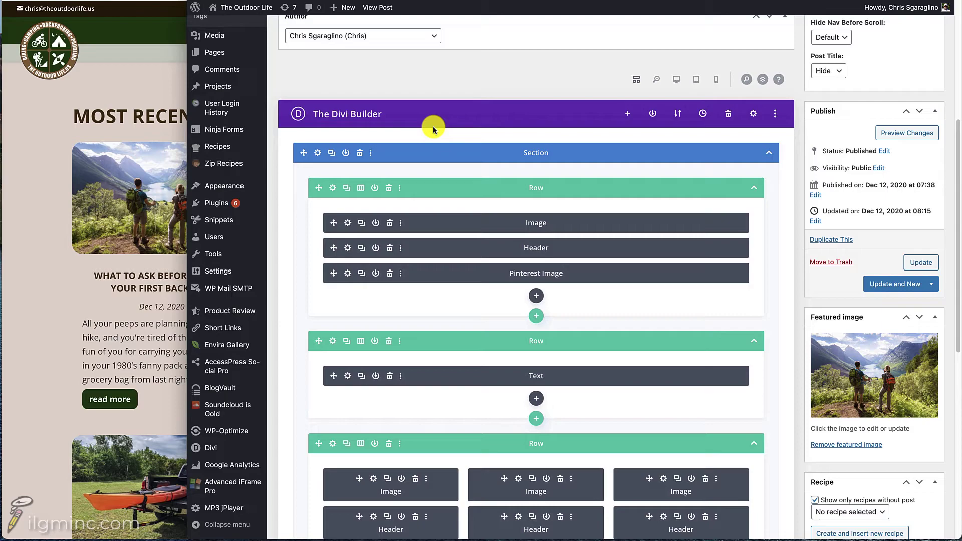
scroll(433, 126, "down", 8)
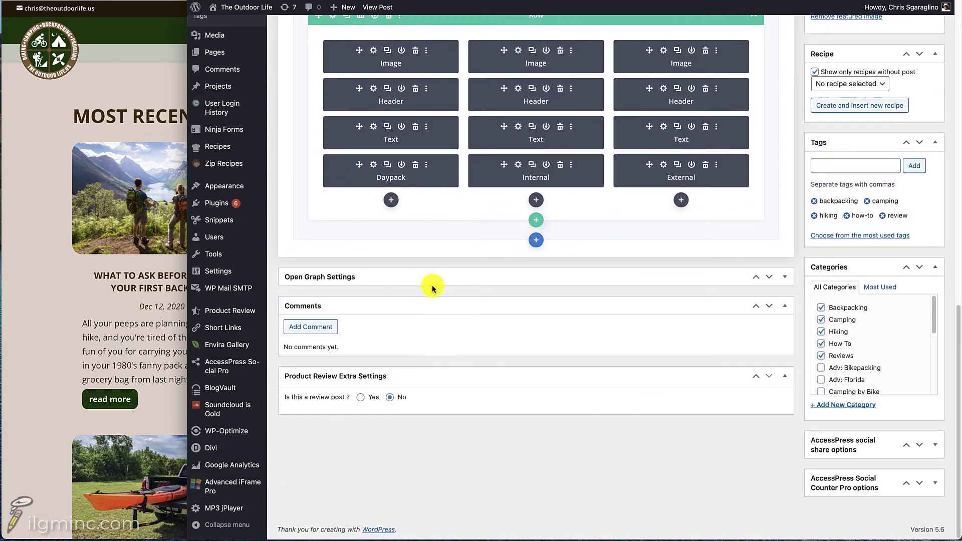
scroll(420, 289, "up", 13)
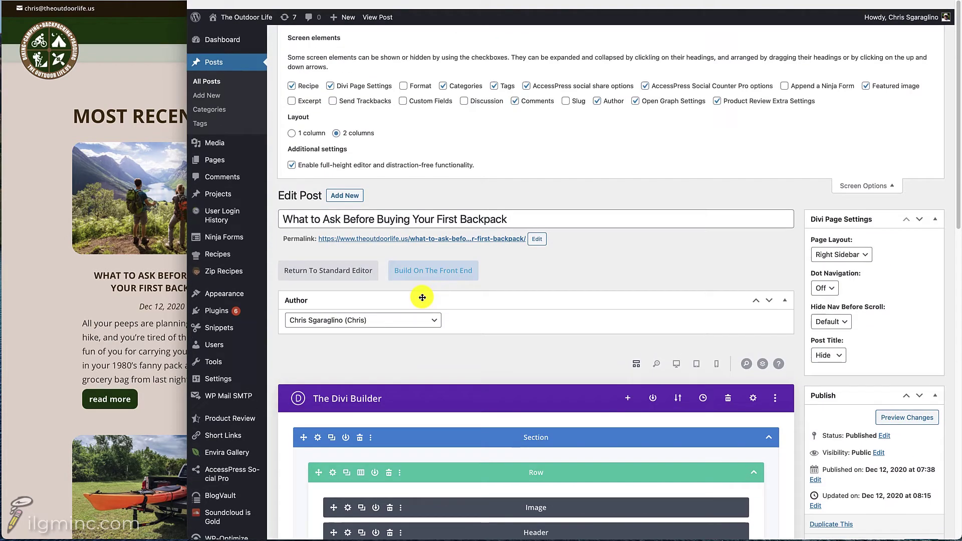
left_click(291, 91)
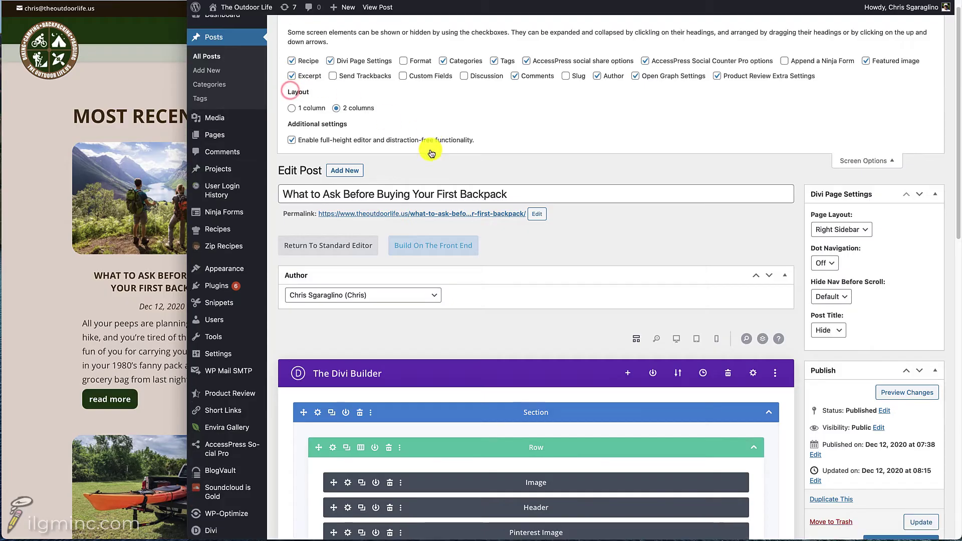
scroll(431, 151, "down", 14)
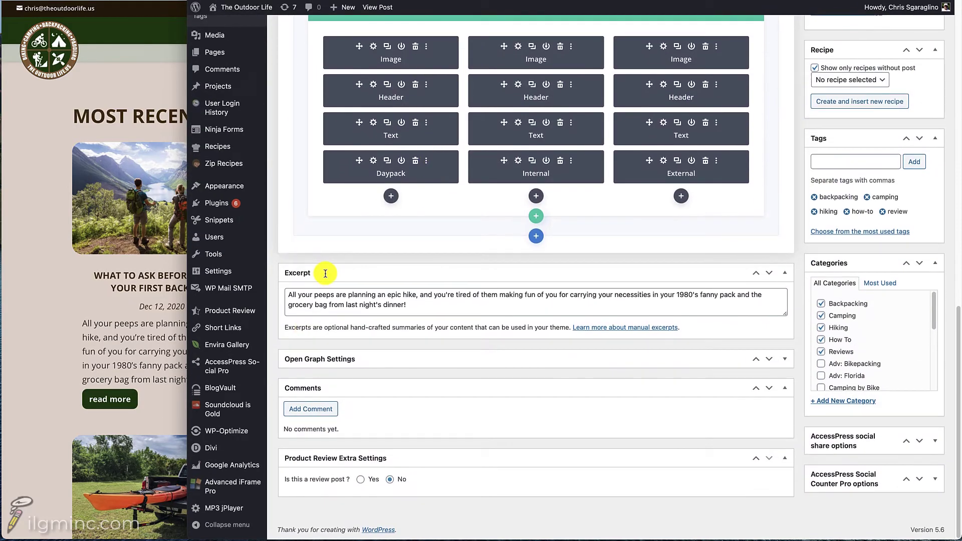
scroll(425, 251, "up", 8)
scroll(422, 267, "up", 5)
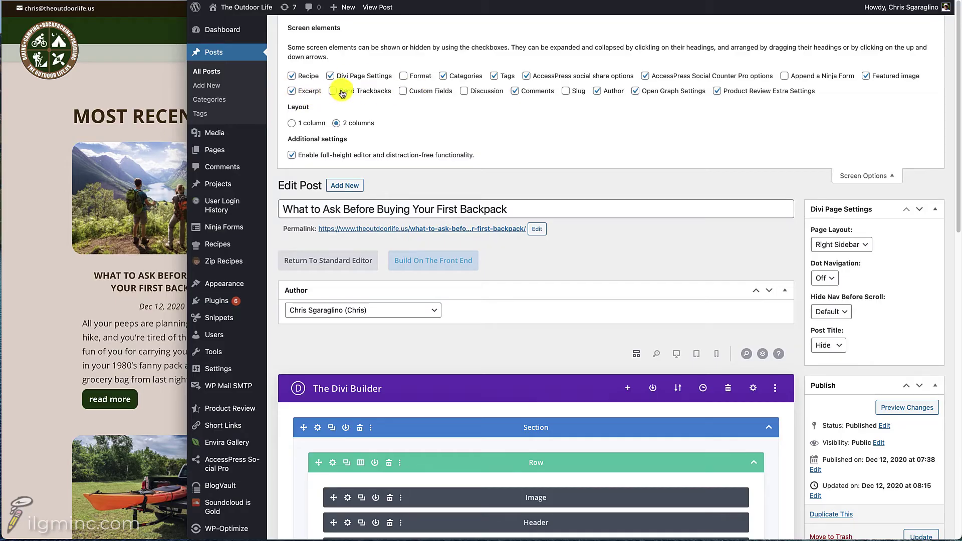
scroll(308, 96, "down", 15)
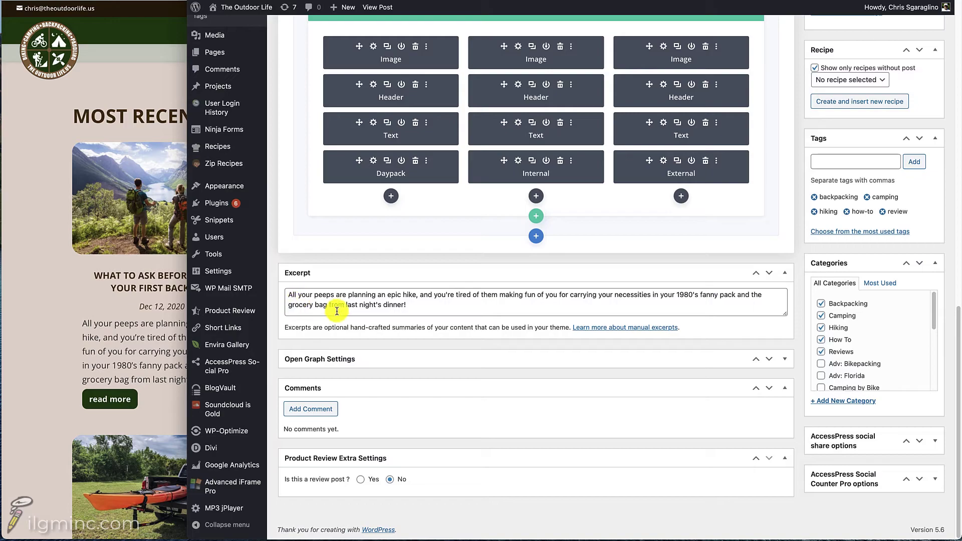
Check that the homepage's backpack post card shows the excerpt ending 'grocery bag from last night's dinner!'
left_click(143, 335)
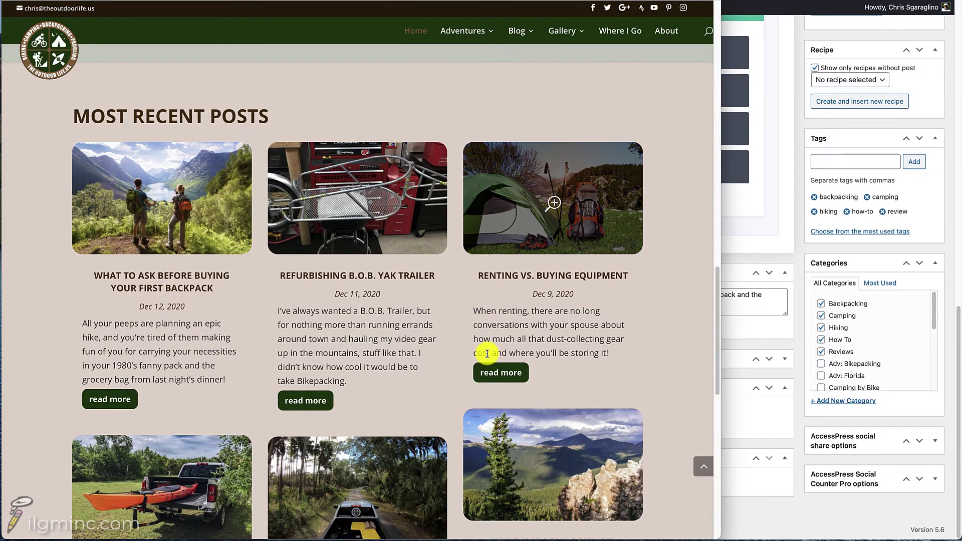
scroll(484, 354, "down", 5)
scroll(487, 354, "down", 5)
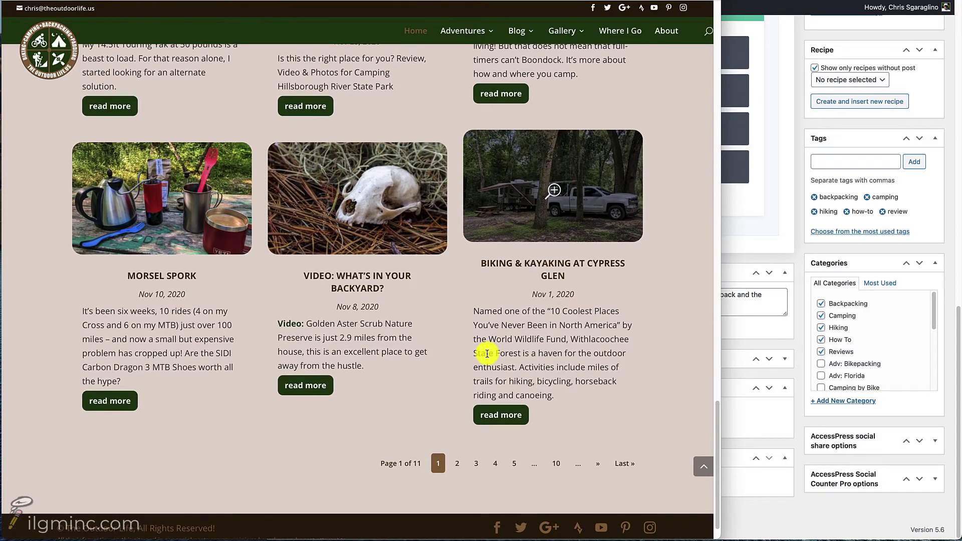
scroll(487, 354, "up", 20)
scroll(487, 354, "down", 10)
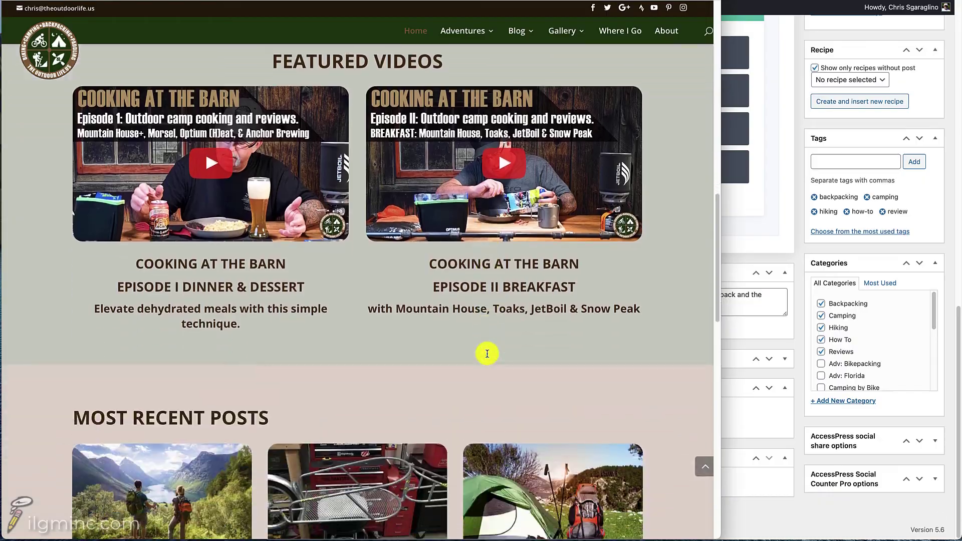
scroll(487, 354, "down", 6)
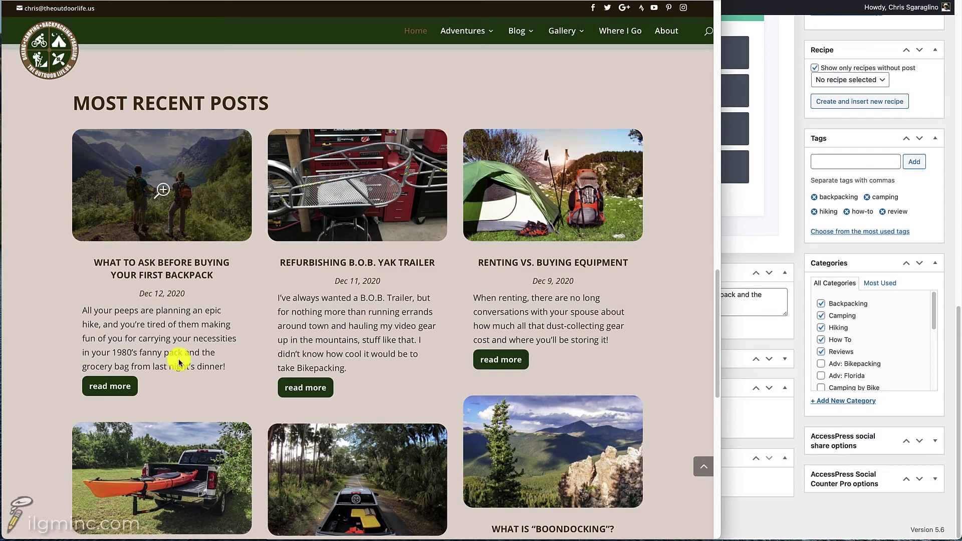
Back in WordPress, open the Home page from Pages for editing
left_click(796, 219)
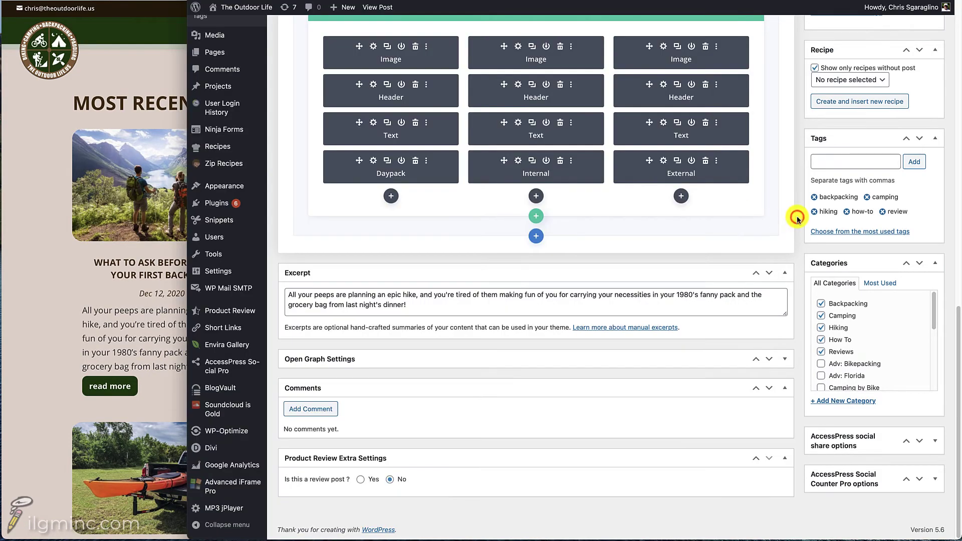
left_click(220, 53)
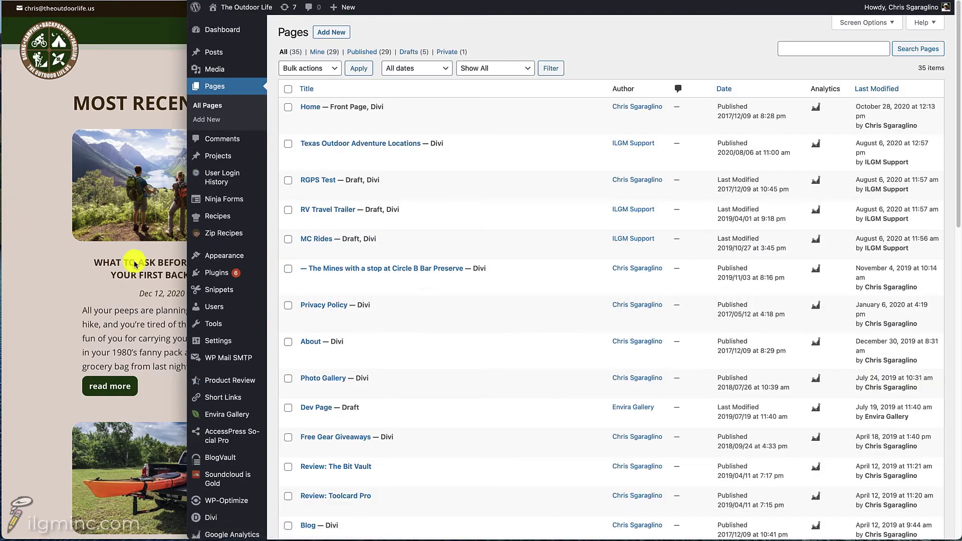
left_click(314, 109)
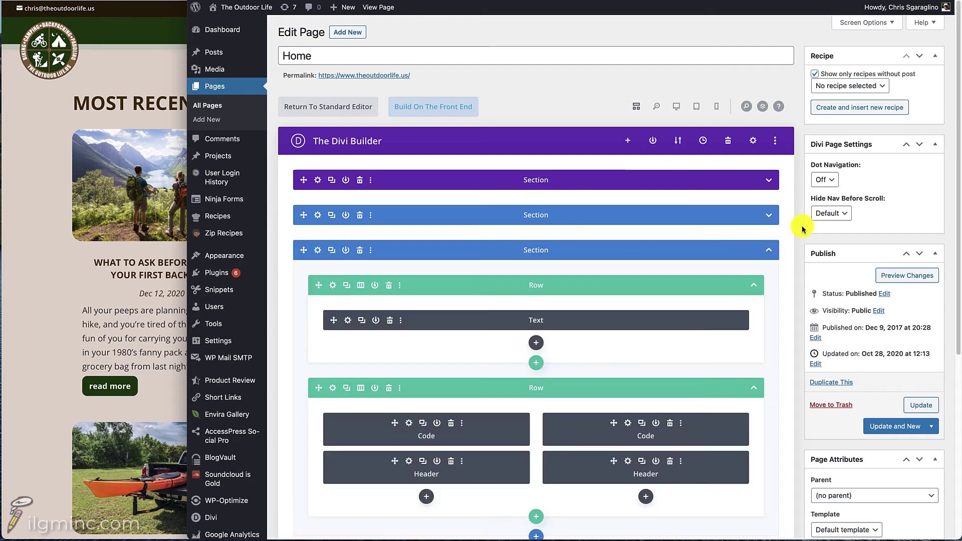
Expand the bottom Divi Builder section to reveal its Divider, Text and Blog modules
scroll(802, 228, "down", 5)
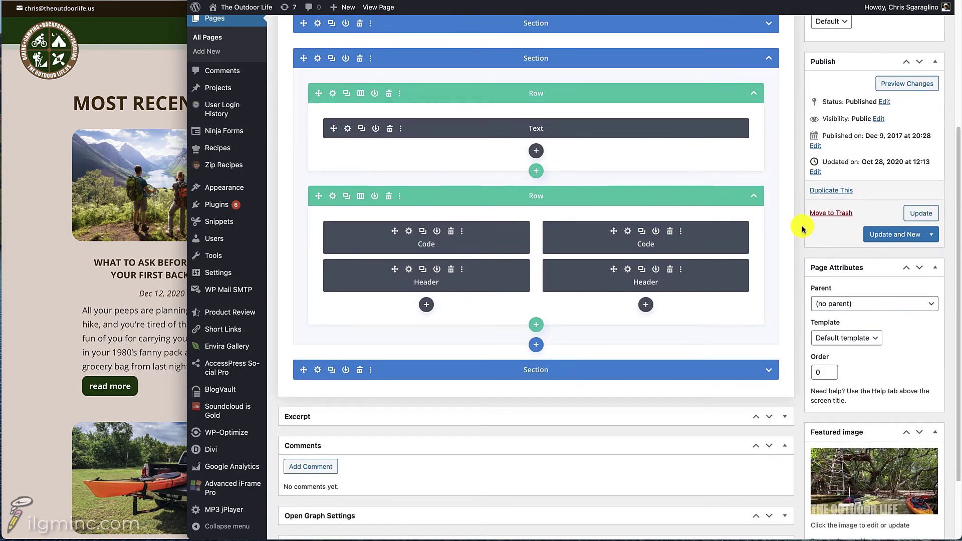
scroll(695, 152, "up", 3)
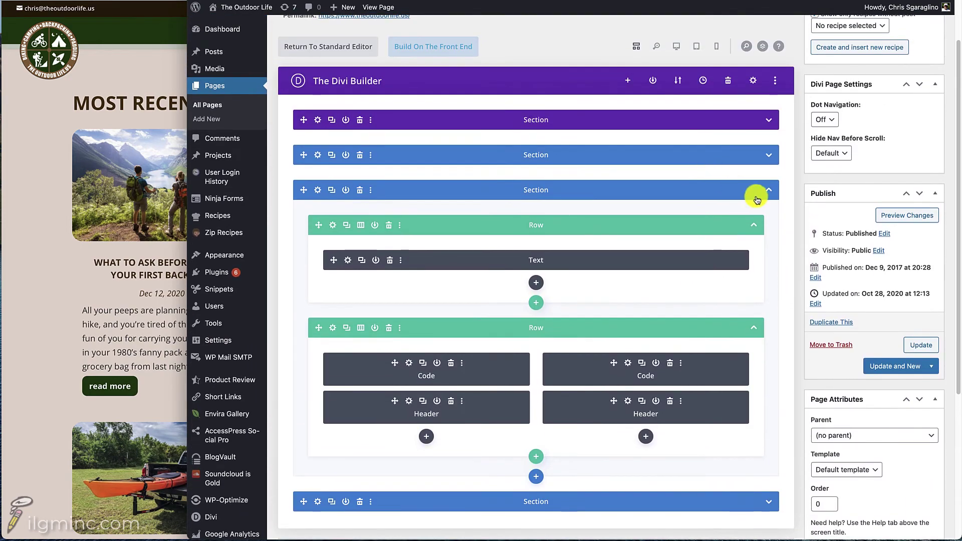
scroll(792, 357, "down", 2)
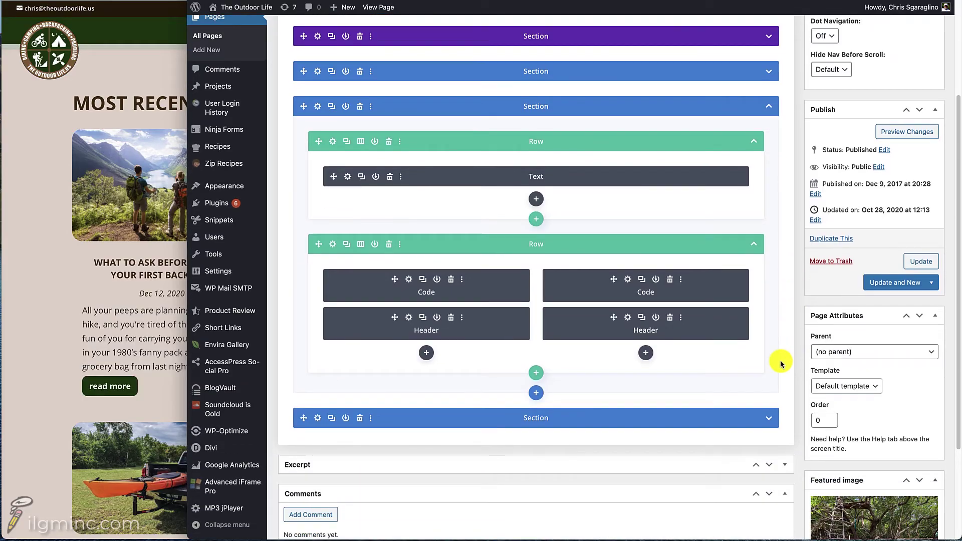
left_click(765, 418)
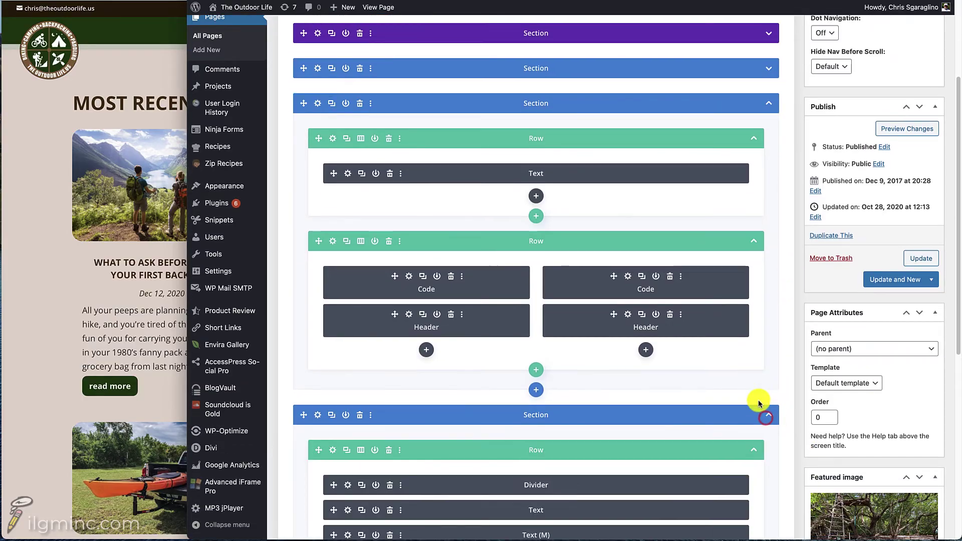
scroll(759, 399, "down", 4)
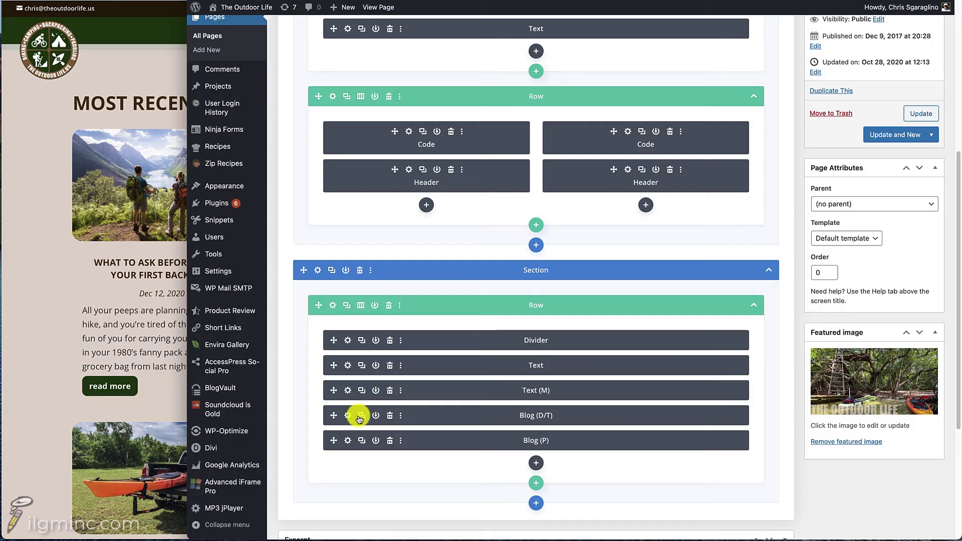
Review the Blog (D/T) module's Show Excerpt, Use Post Excerpts and Excerpt Length 270 settings
left_click(348, 416)
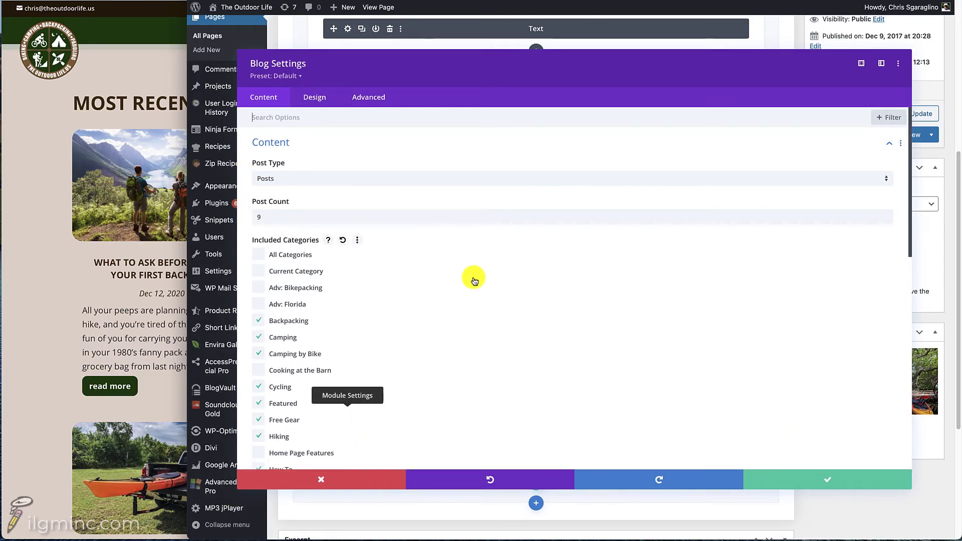
scroll(473, 280, "down", 1)
scroll(473, 280, "down", 15)
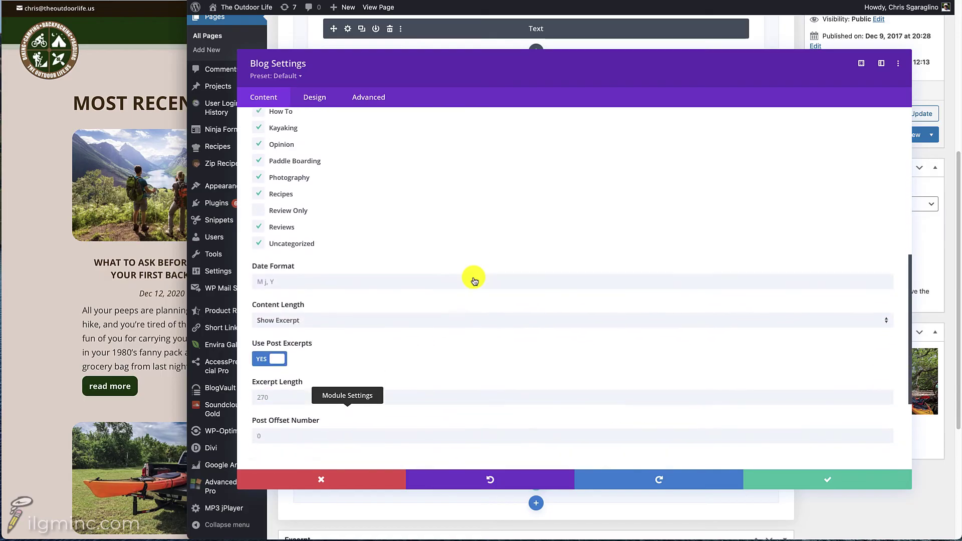
scroll(473, 279, "down", 2)
left_click(394, 241)
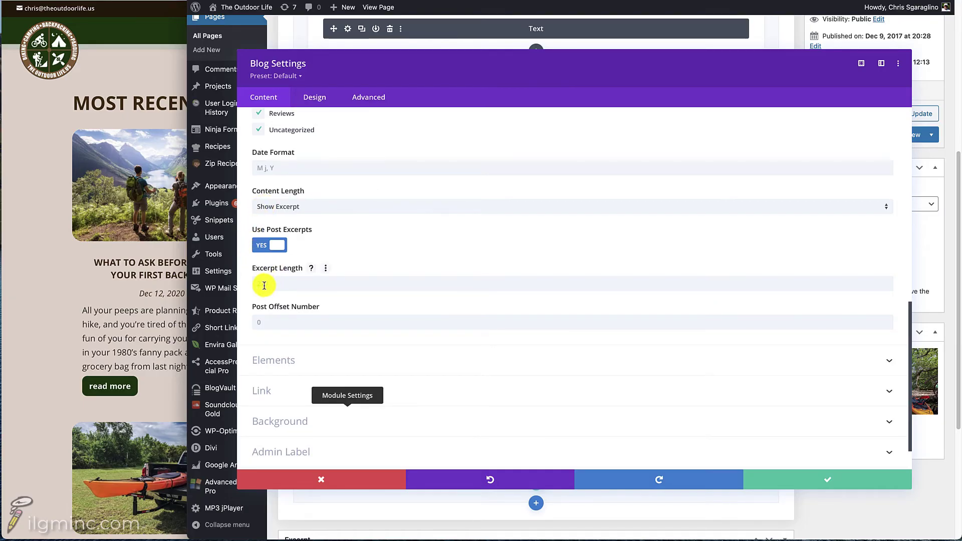
left_click(312, 270)
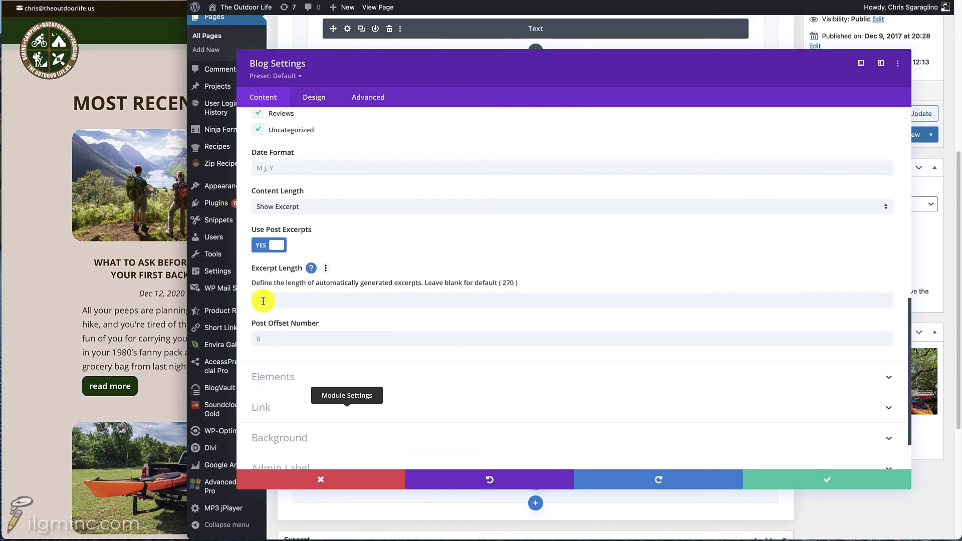
left_click(133, 331)
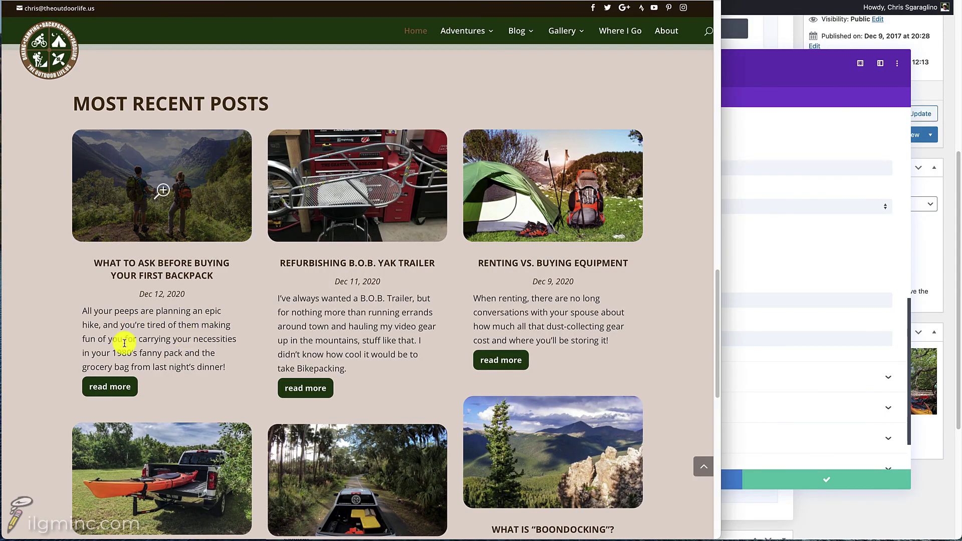
left_click(783, 244)
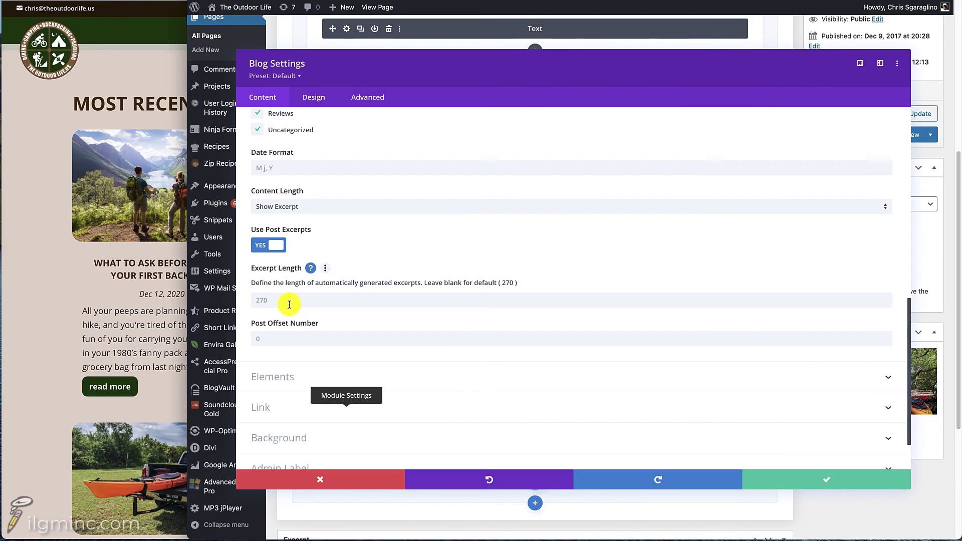